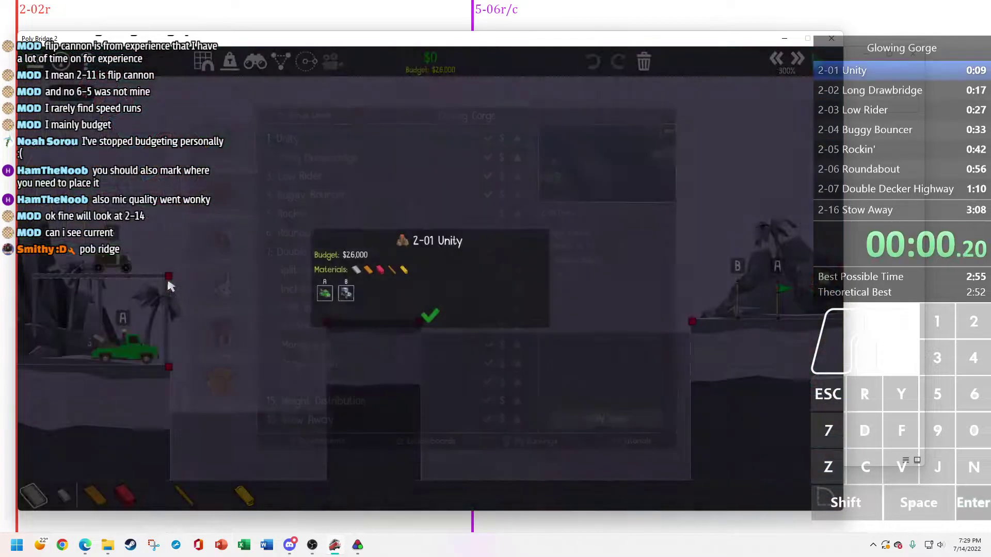
Solve 2-01 Unity with a slanted member off the left cliff and test it
drag(160, 347, 157, 333)
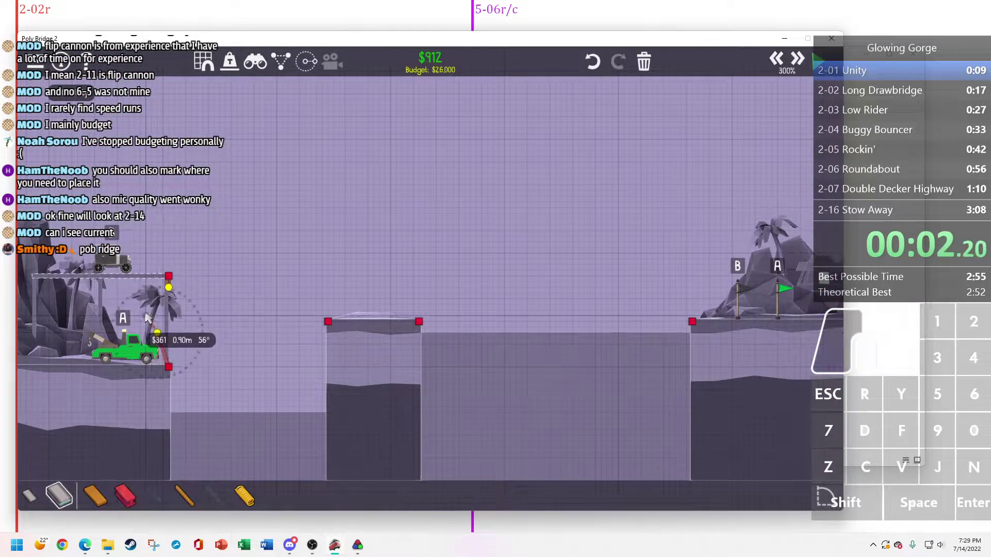
key(2)
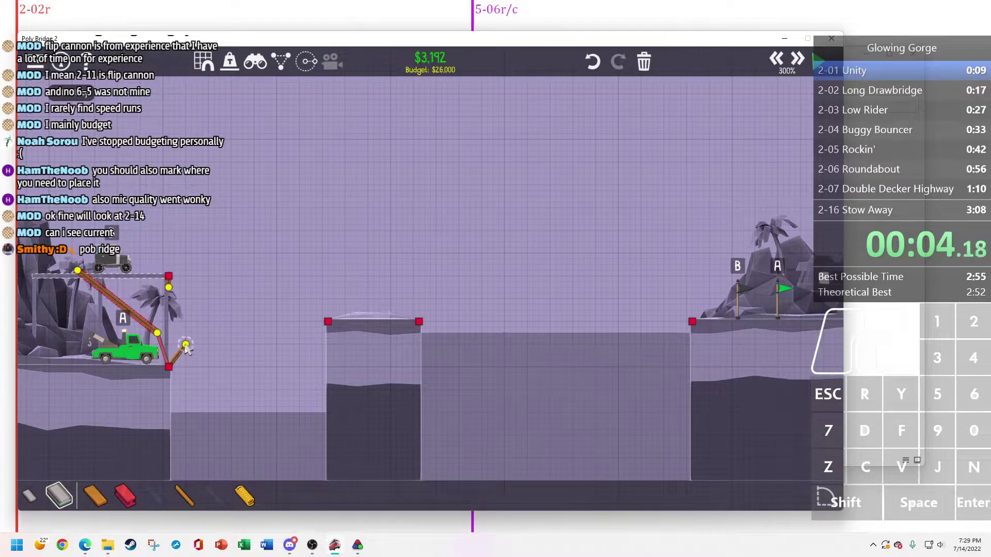
key(space)
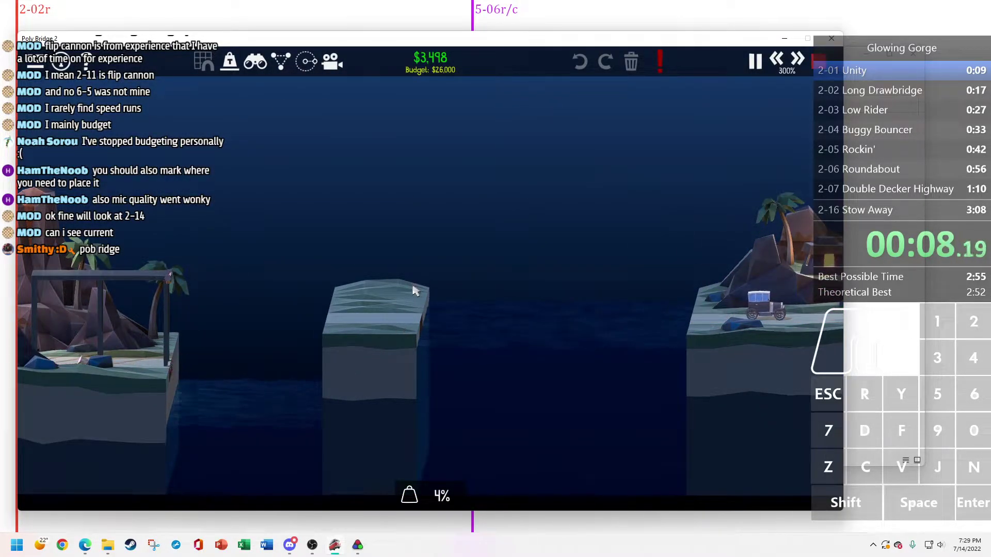
Solve 2-02 Long Drawbridge with a short upright member on the pillar
key(Return)
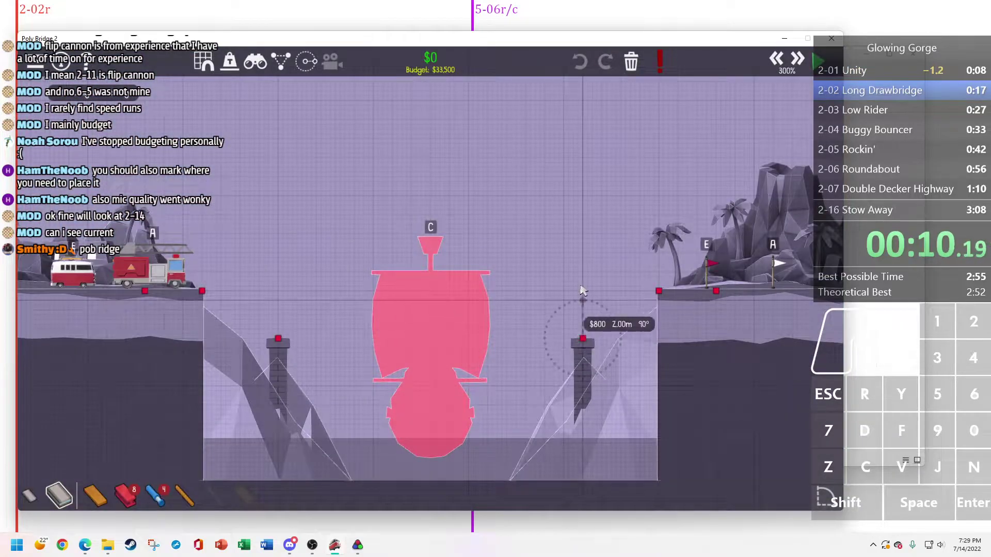
drag(273, 312, 279, 339)
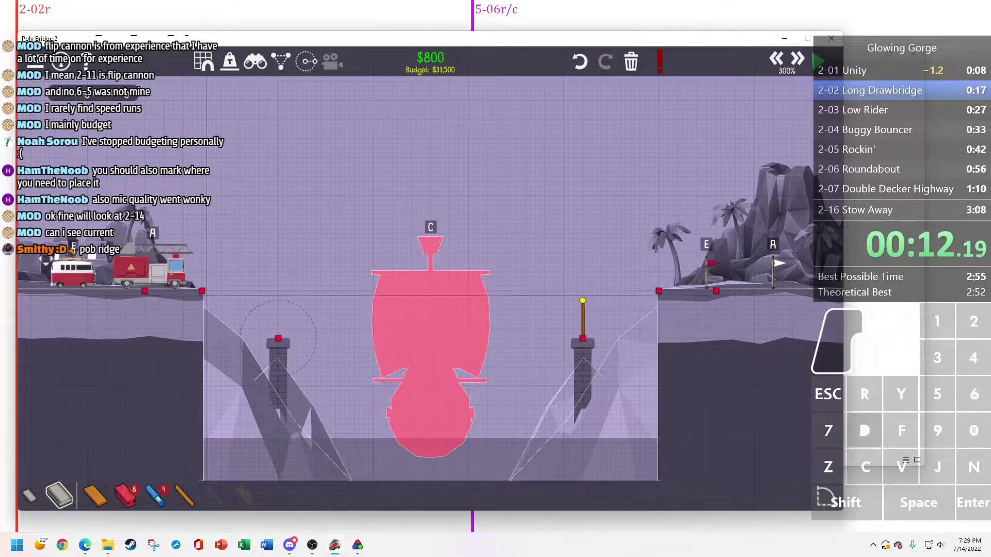
key(space)
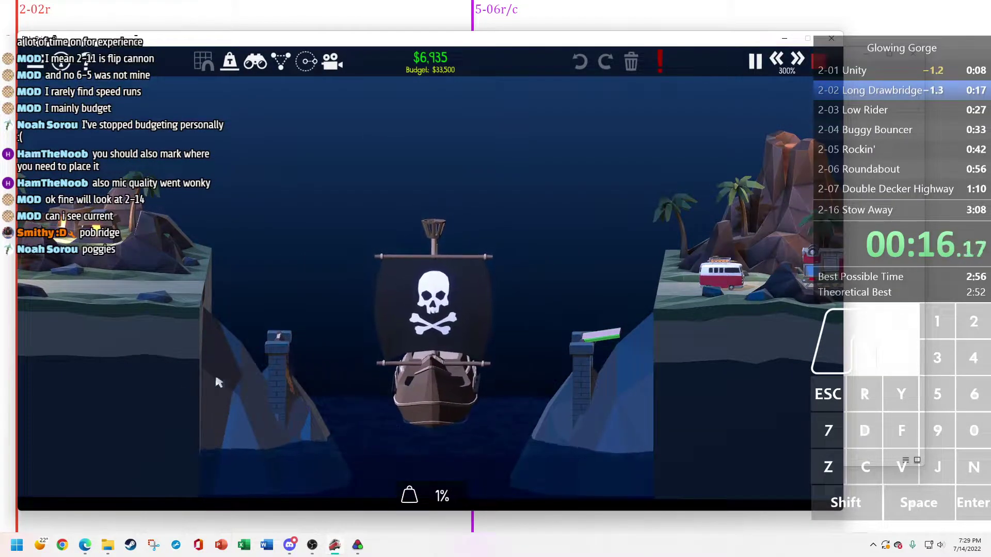
Solve 2-03 Low Rider with a road from the left anchor and right bank
key(Return)
click(109, 387)
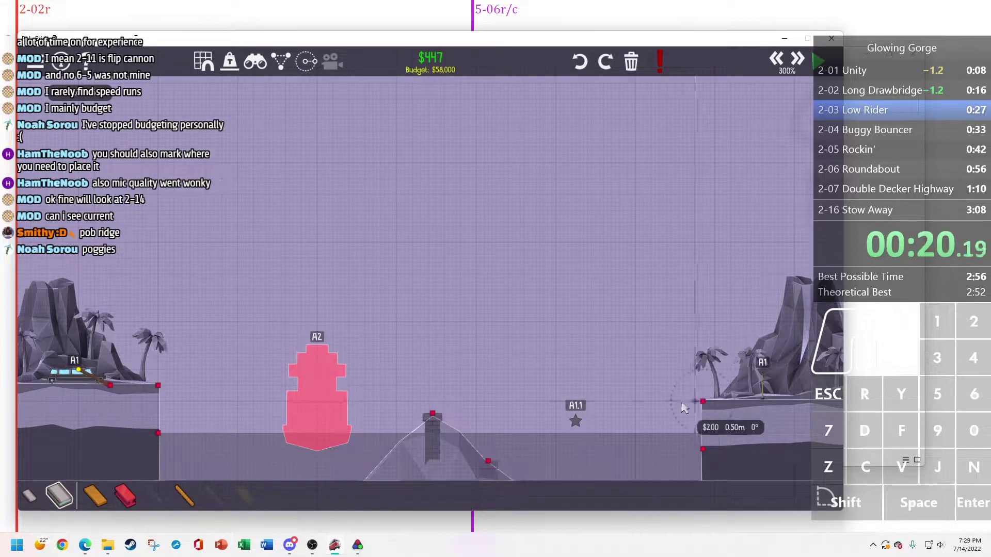
drag(678, 405, 499, 403)
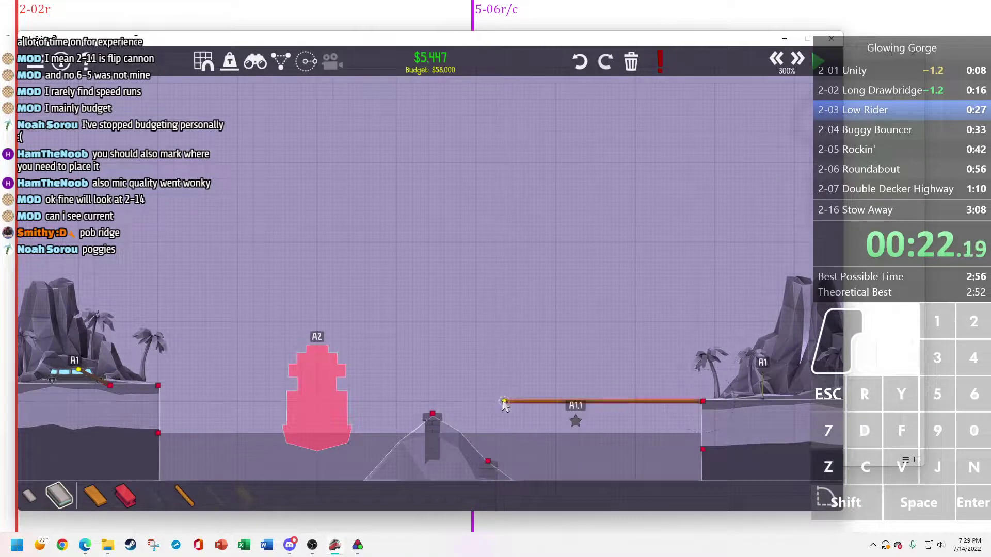
click(487, 463)
key(space)
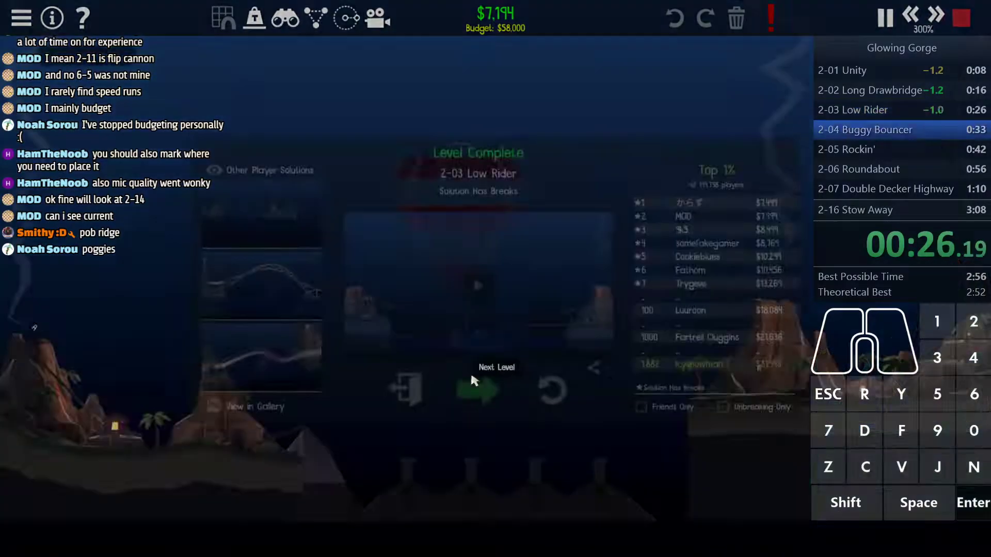
Solve 2-04 Buggy Bouncer with one road from the right bank to the left
click(471, 377)
drag(689, 403, 301, 440)
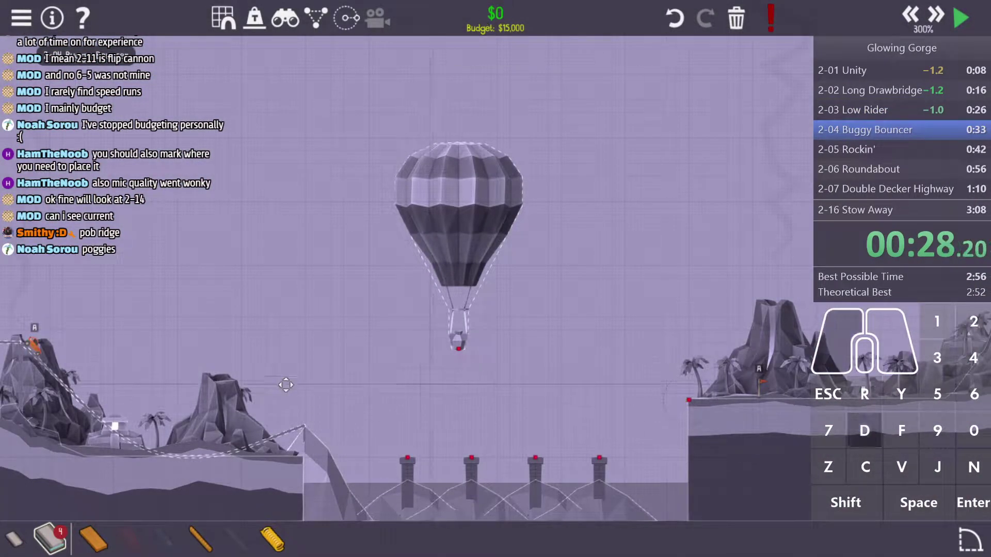
key(space)
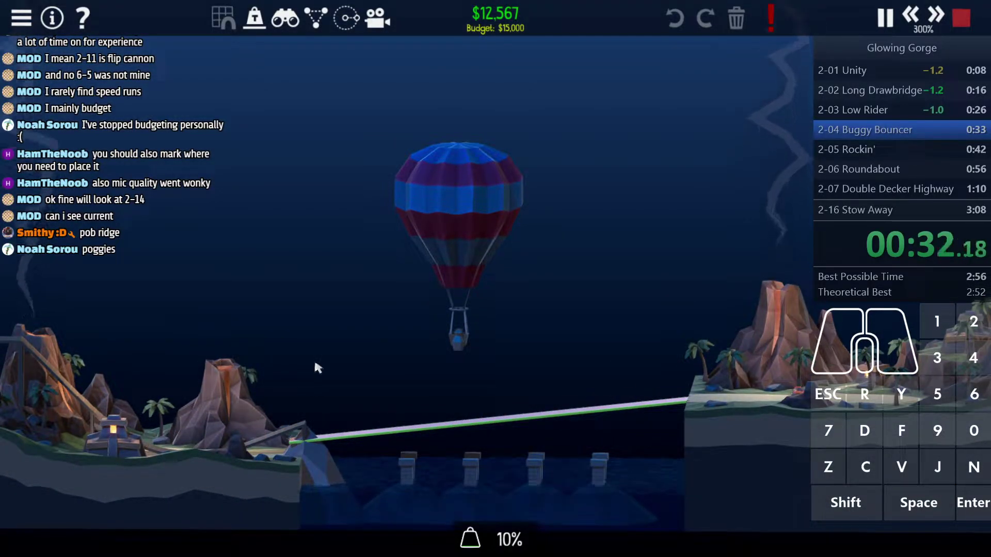
Solve 2-05 Rockin' with a sloped road ramp back over the left bank
key(Return)
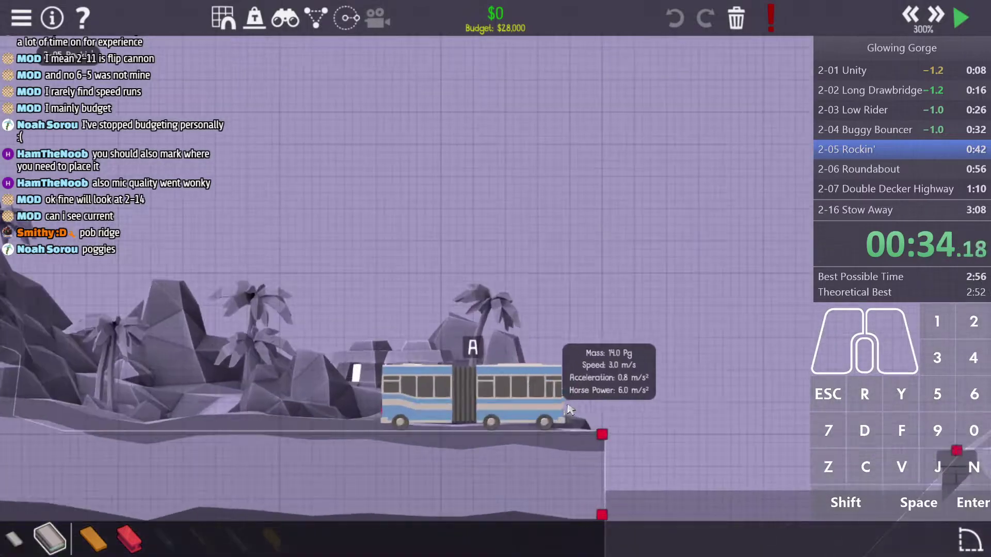
click(606, 437)
click(259, 399)
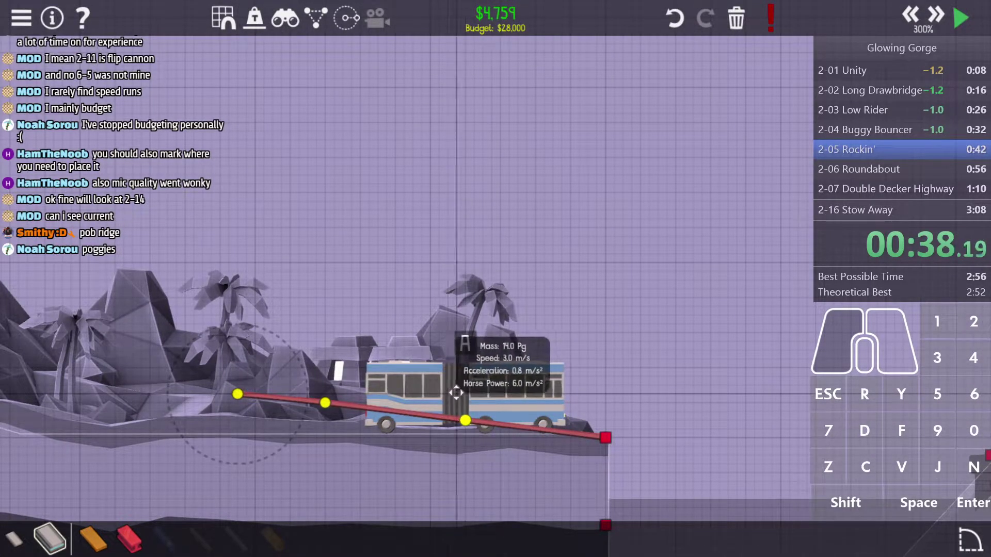
key(space)
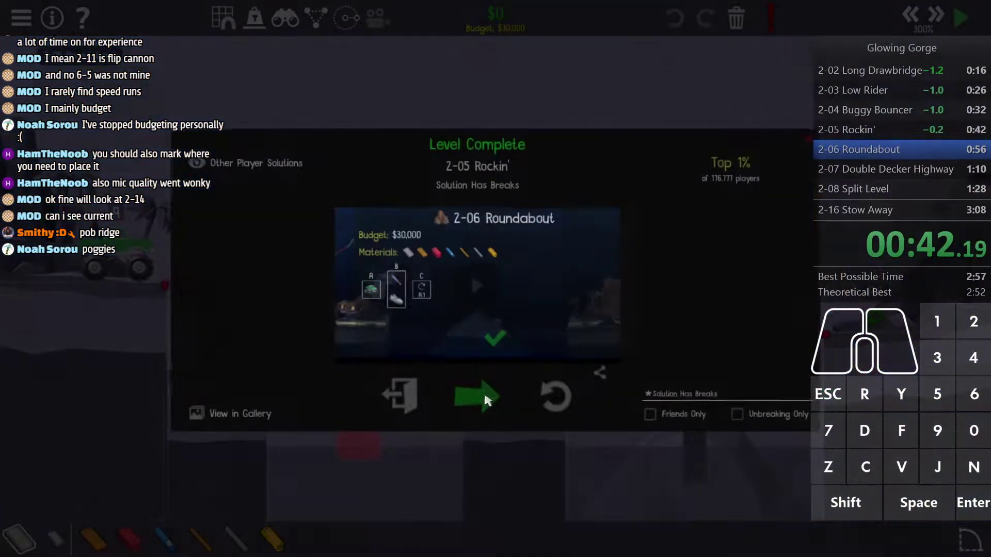
Solve 2-06 Roundabout with a long road from the left anchor to the right bank
click(481, 396)
drag(827, 335, 244, 378)
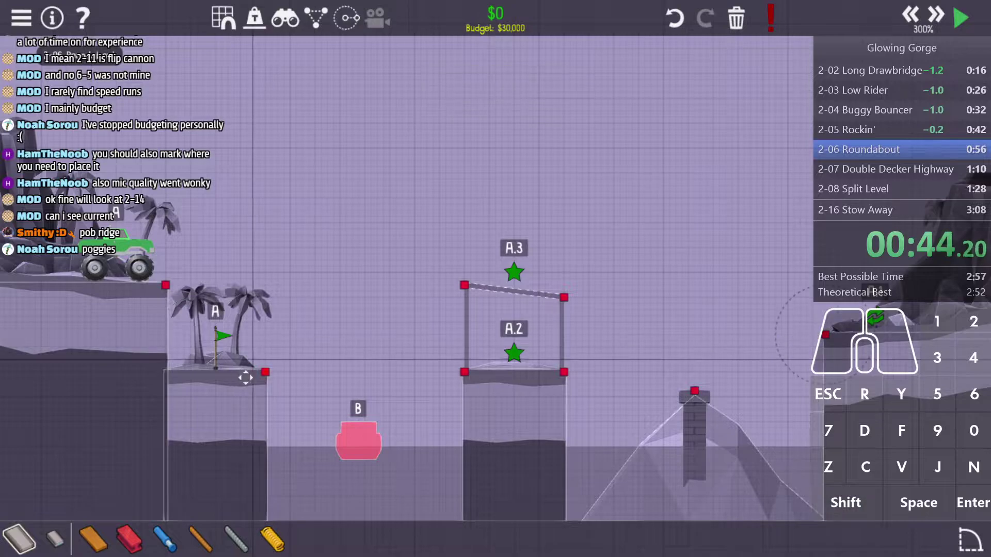
click(269, 375)
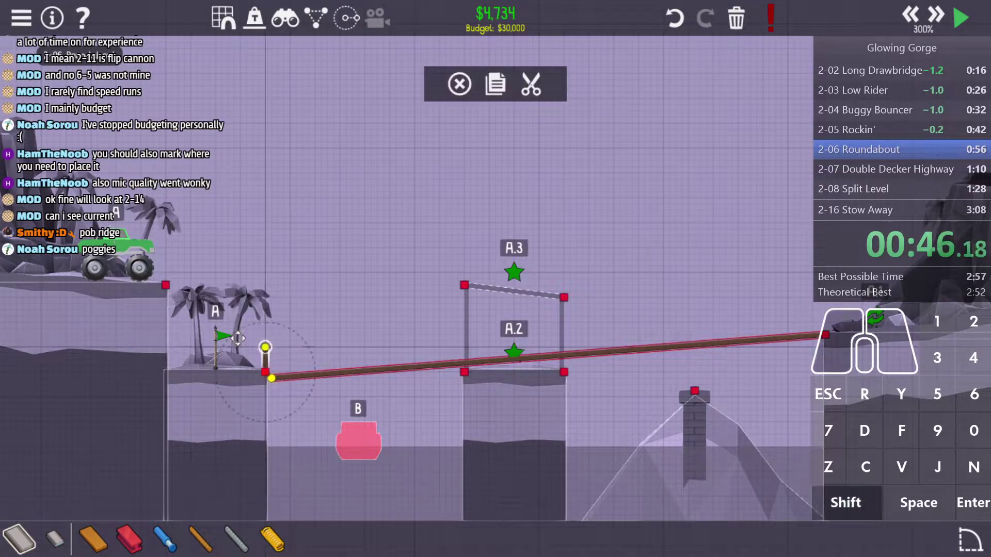
key(space)
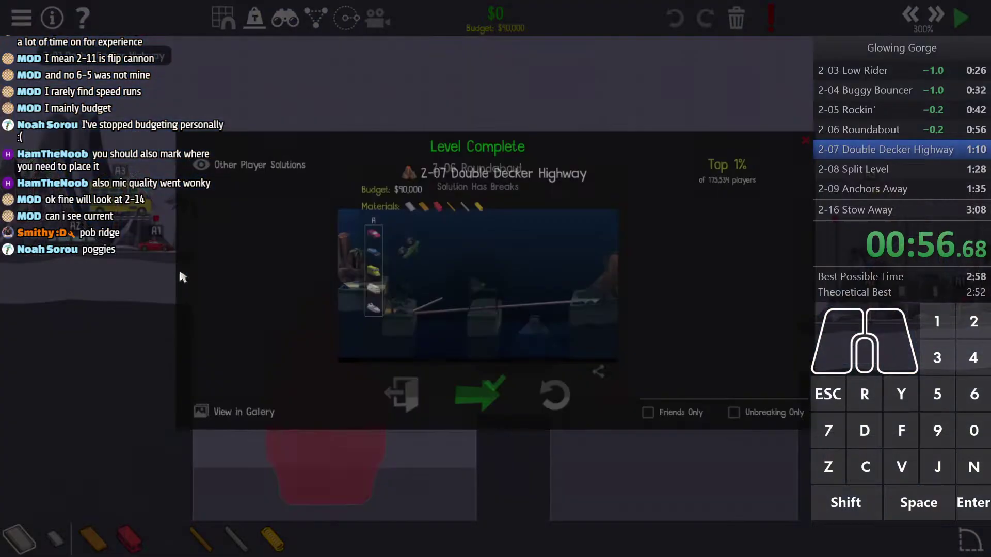
Build 2-07 Double Decker Highway as one long road from anchor A1 and test it
key(Return)
drag(192, 253, 801, 309)
scroll(462, 329, up, 3)
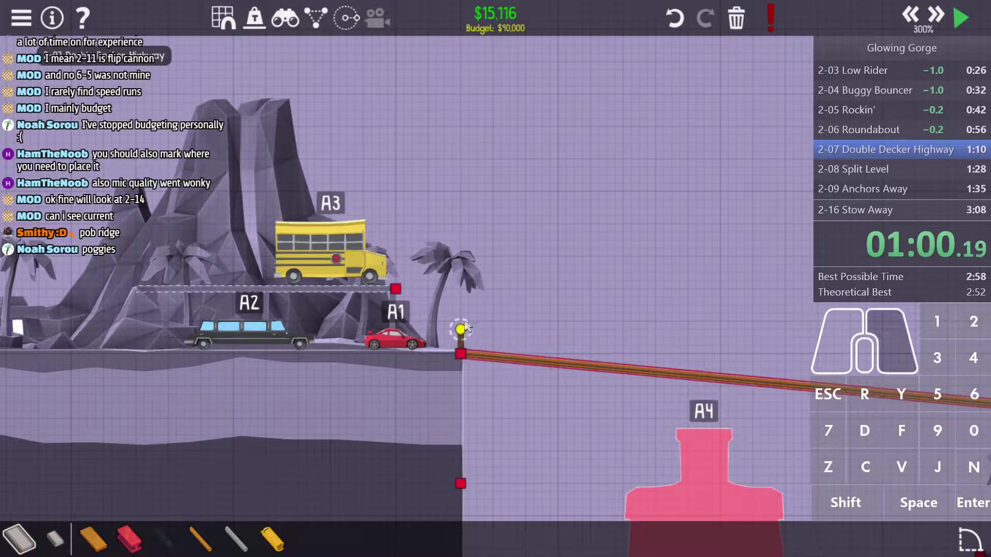
key(space)
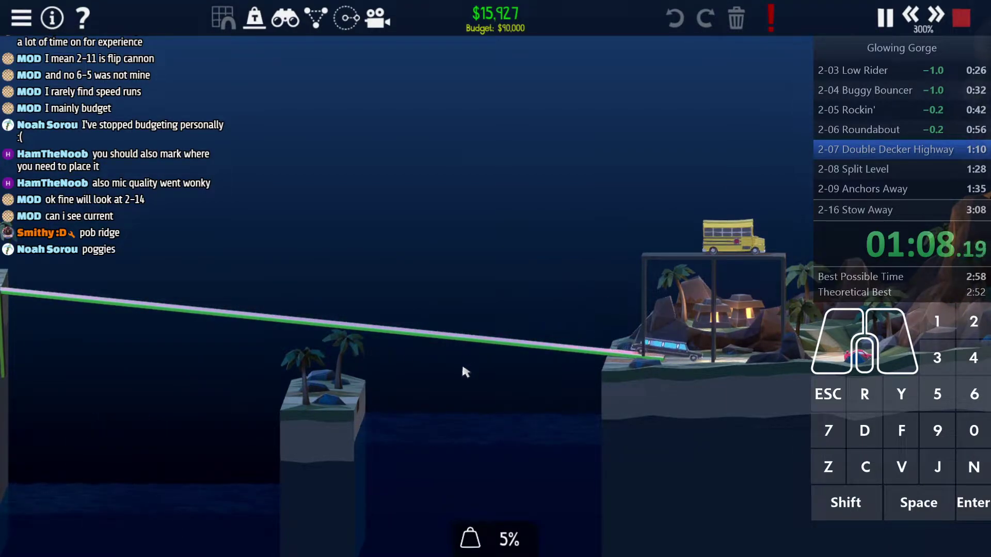
Solve 2-08 Split Level with an arched road beam to the right anchor
key(Return)
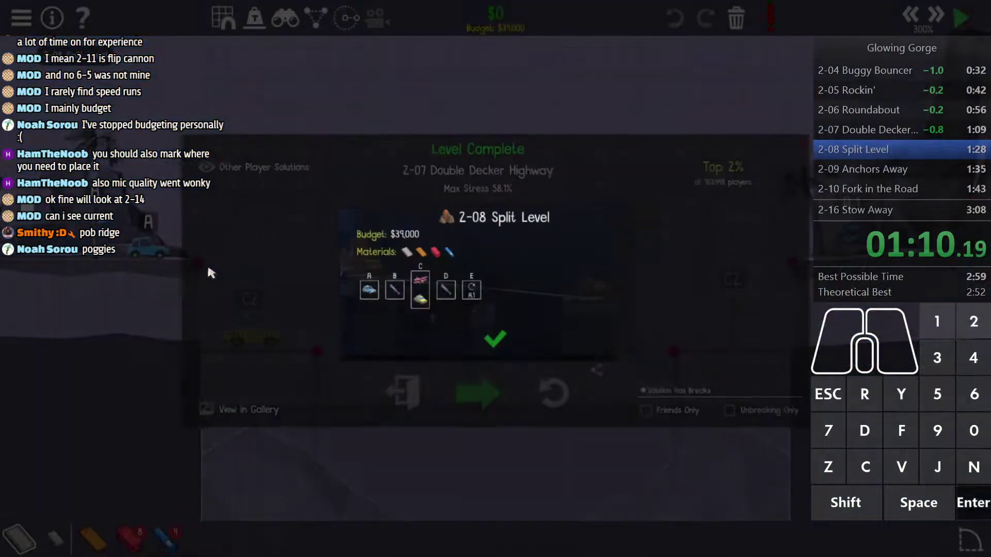
mouse_move(199, 263)
mouse_down()
mouse_move(214, 288)
mouse_move(237, 277)
mouse_move(219, 257)
mouse_move(792, 263)
mouse_up()
key(ctrl+z)
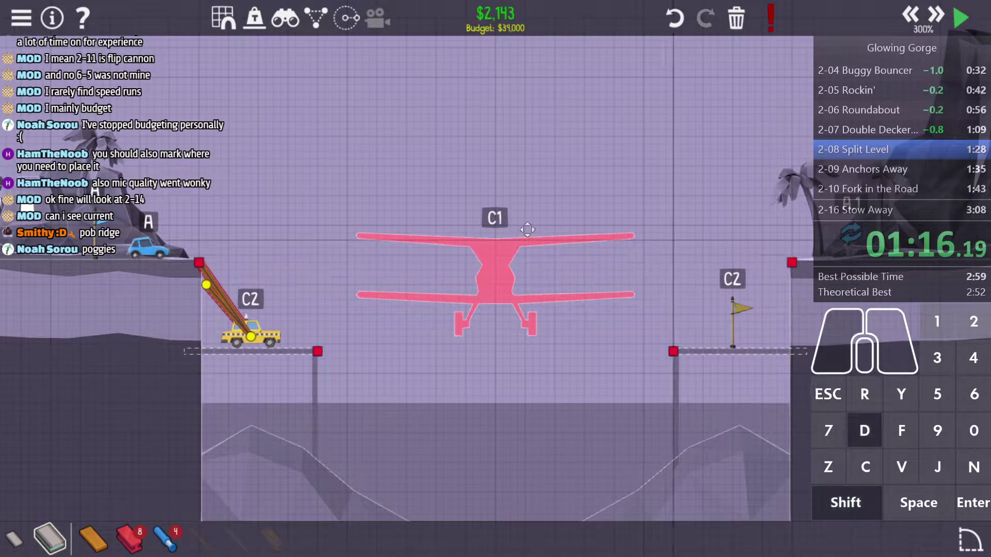
drag(496, 261, 495, 207)
key(space)
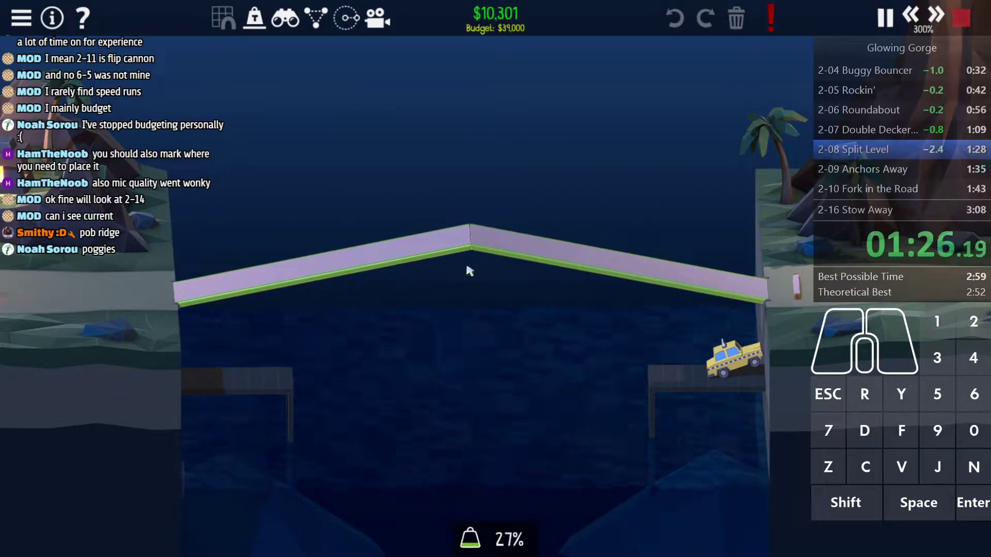
Hang a plank from the balloon anchor in 2-09 Anchors Away and test it
key(Return)
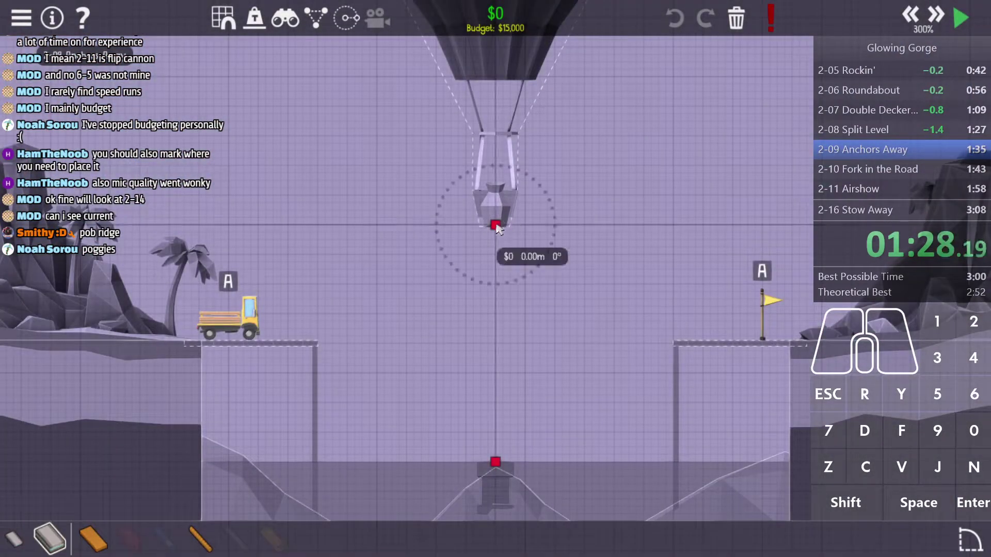
drag(603, 396, 610, 401)
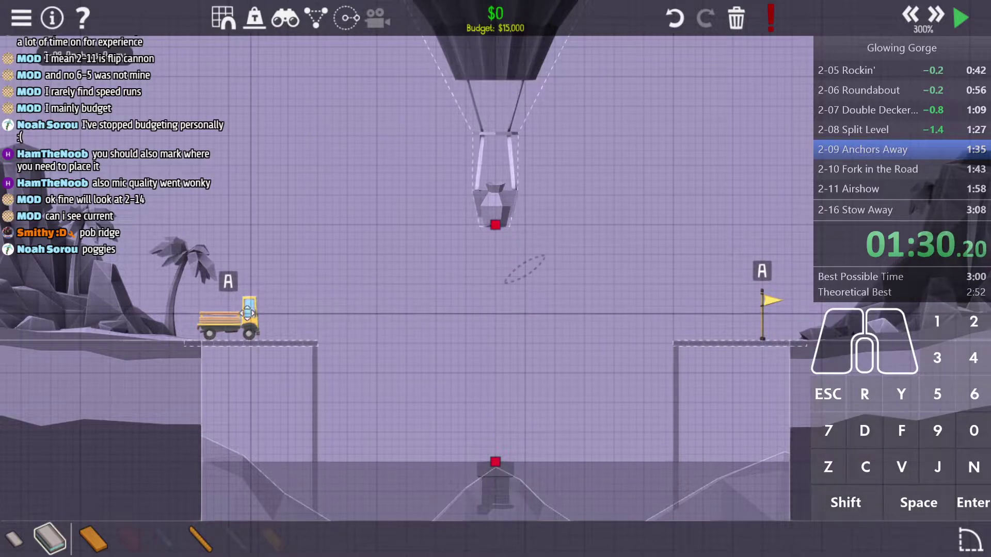
key(space)
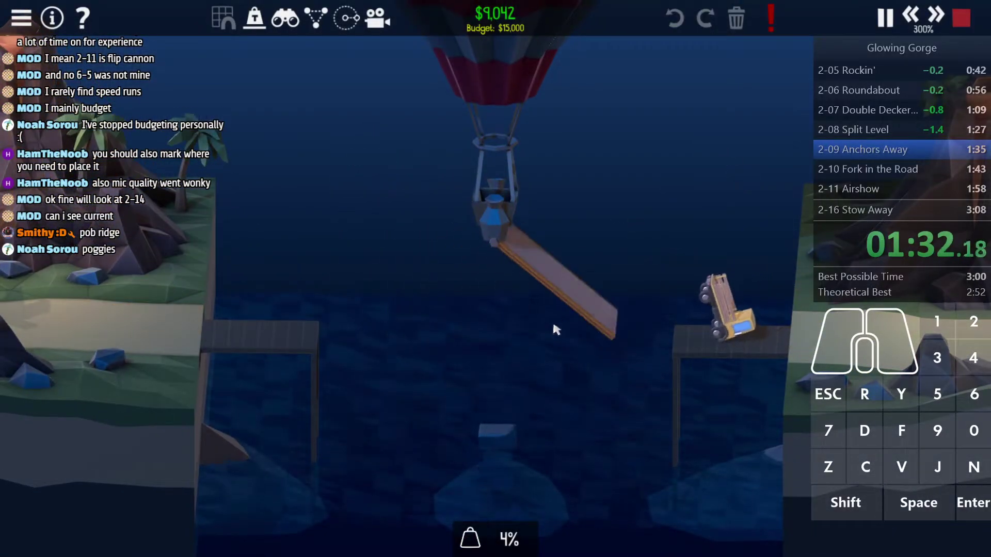
Solve 2-10 Fork in the Road, deleting a stray member before simulating
key(Return)
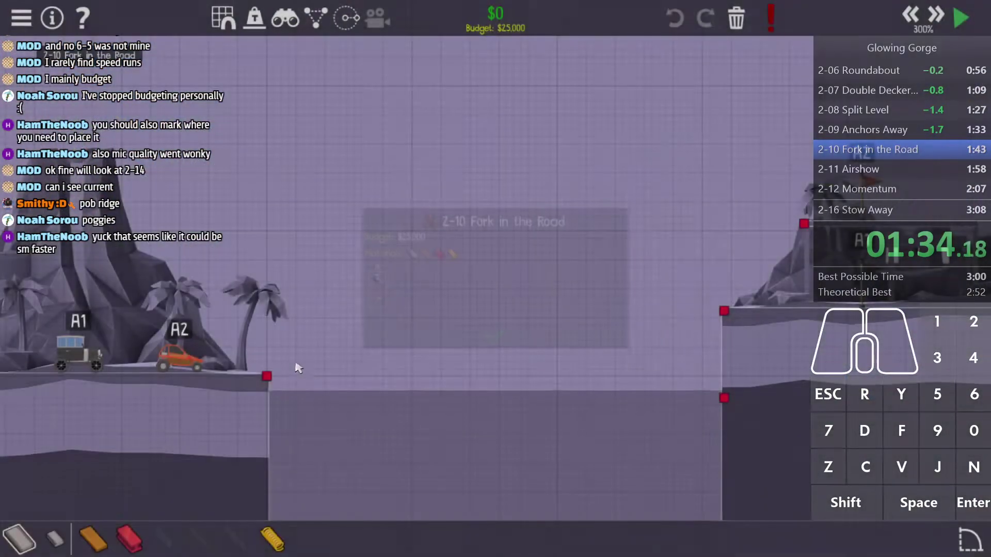
mouse_move(267, 376)
mouse_down()
mouse_move(297, 357)
mouse_move(798, 226)
mouse_up()
key(Delete)
key(space)
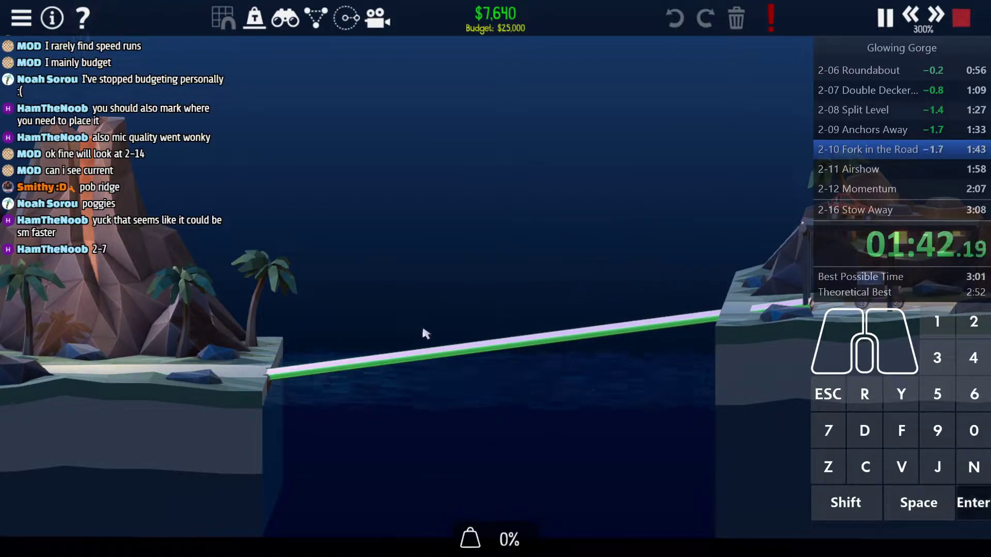
Build 2-11 Airshow's road to the far cliff anchor and test it
key(Return)
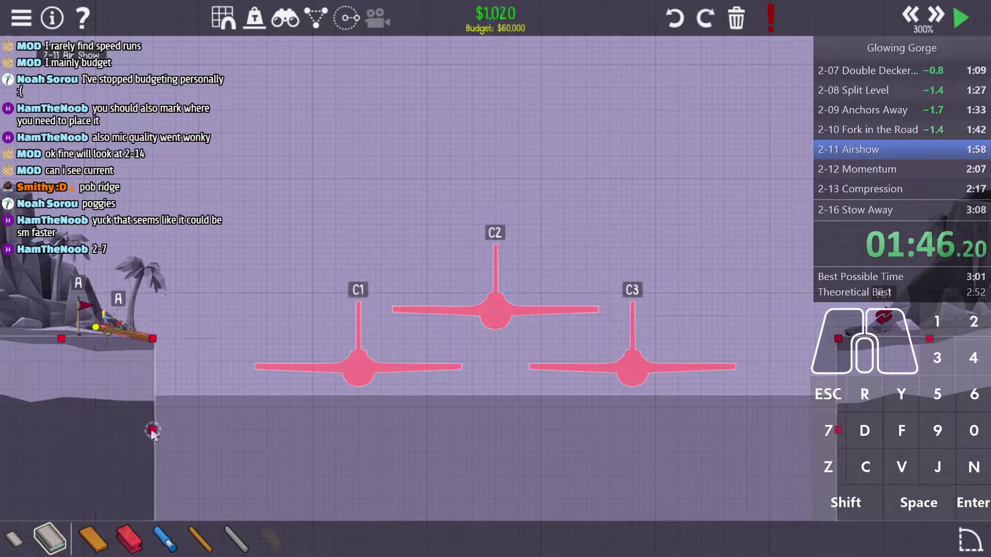
drag(153, 431, 177, 394)
key(shift+d)
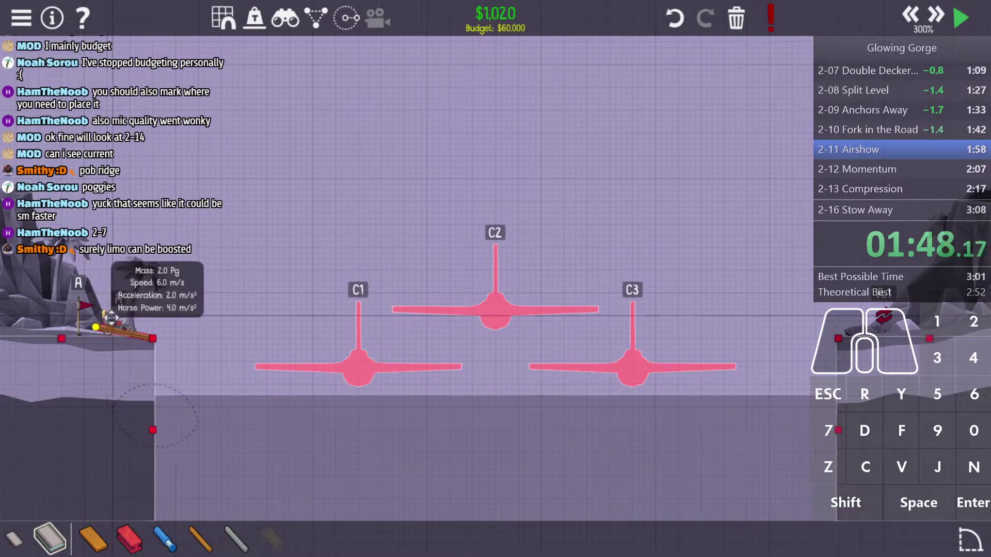
key(ctrl+z)
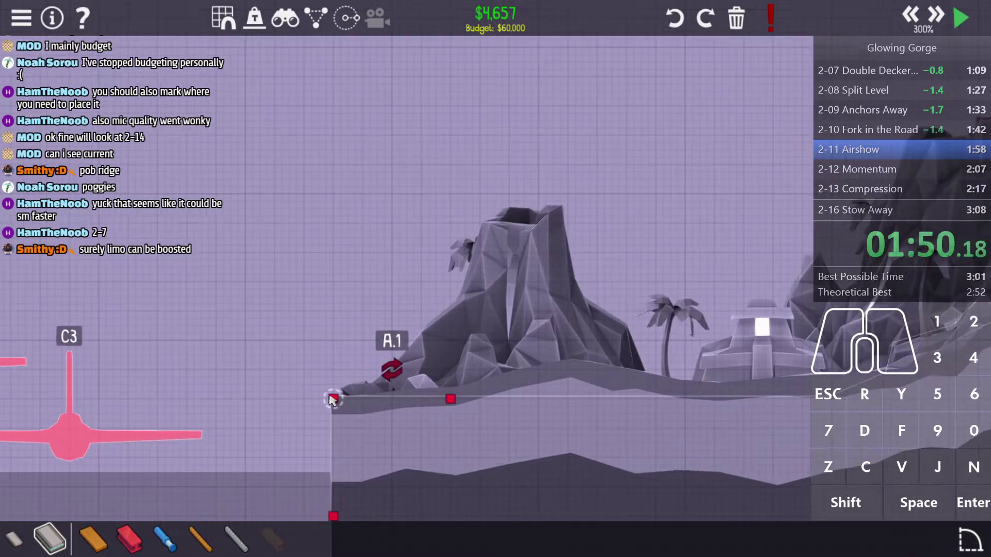
drag(330, 399, 331, 364)
key(space)
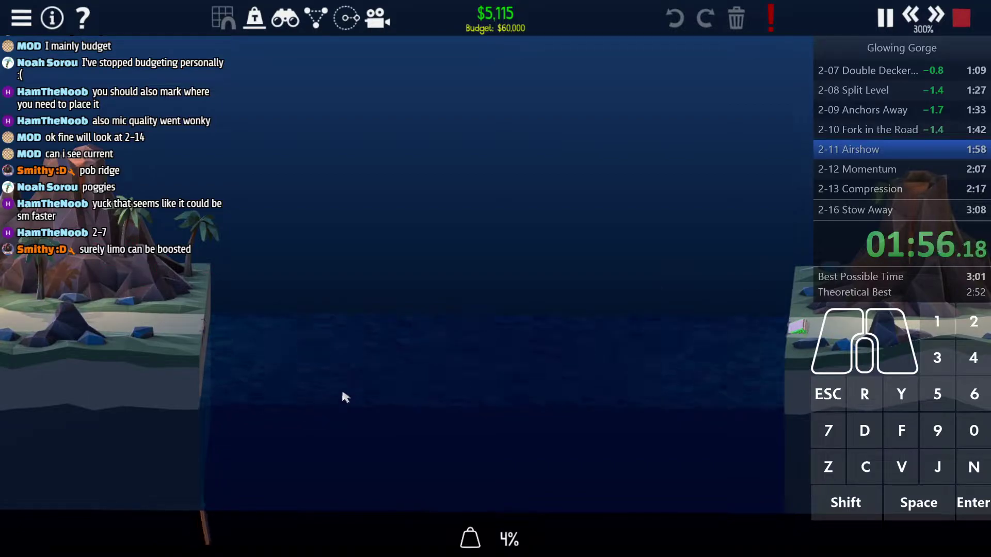
Solve 2-12 Momentum with a short road from the start ledge
key(Return)
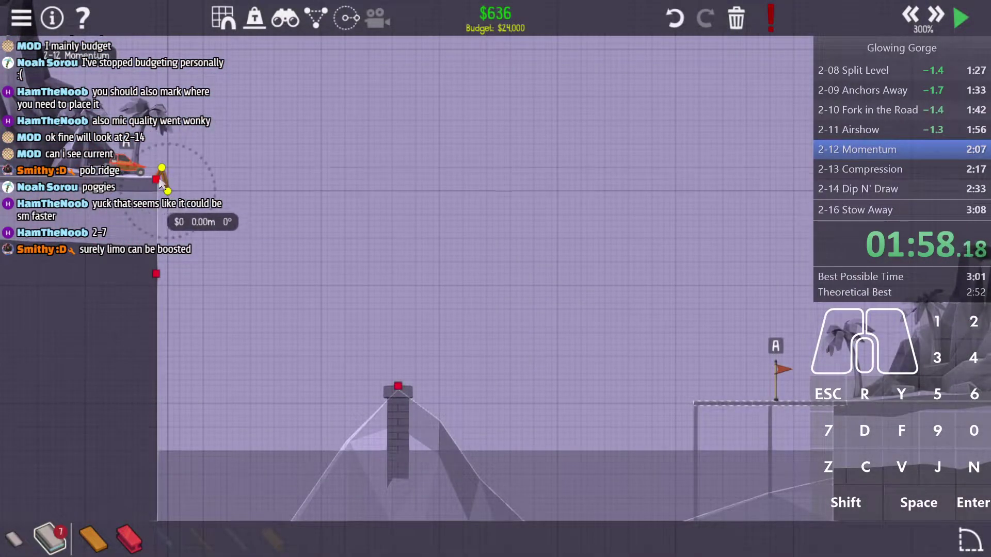
drag(162, 169, 132, 169)
right_click(131, 170)
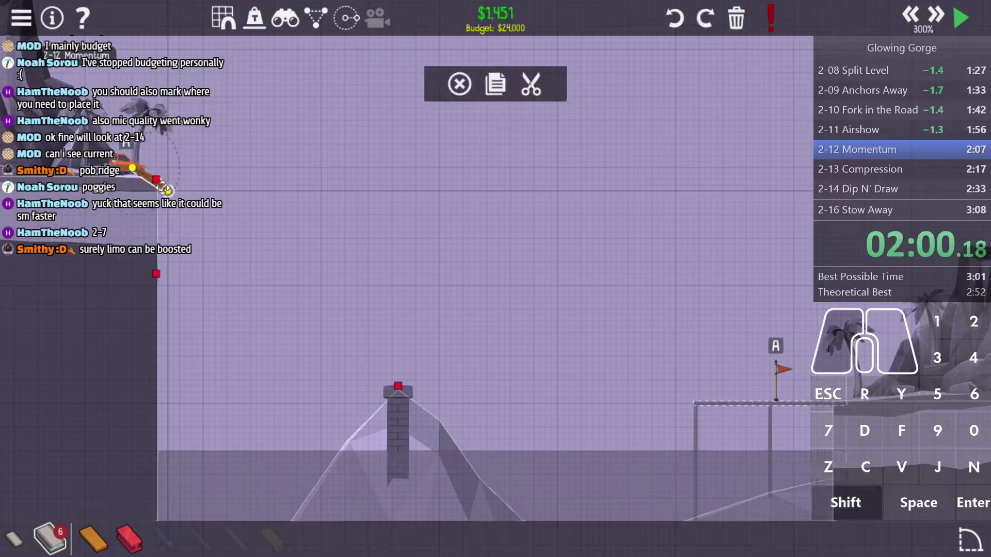
key(space)
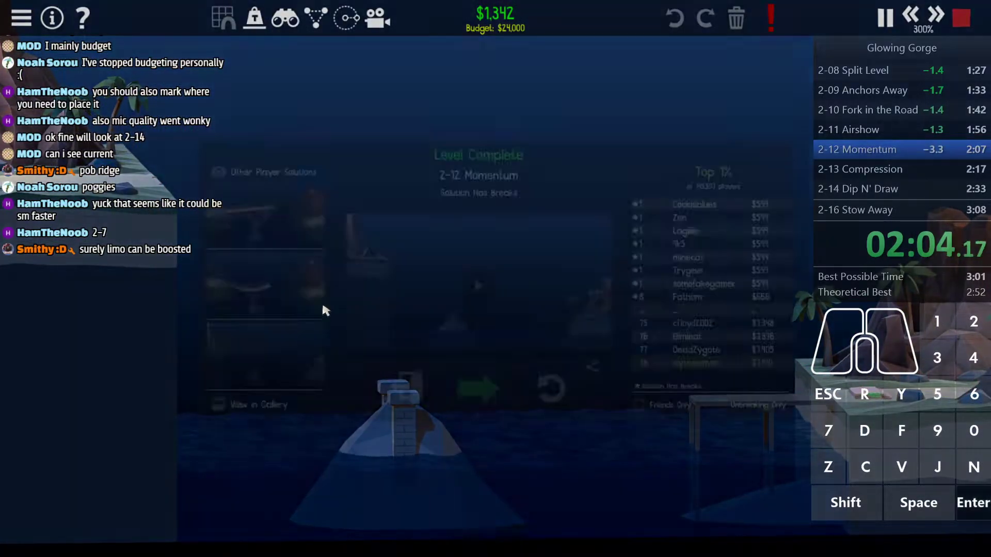
Build 2-13 Compression with a support beam and a road to the right anchor, then simulate
key(Return)
drag(263, 221, 225, 308)
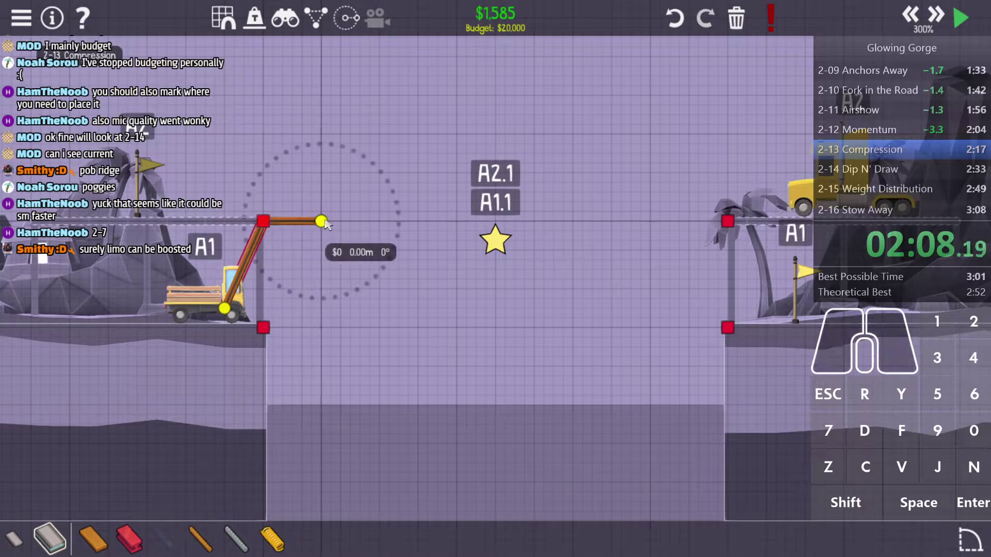
drag(264, 221, 320, 221)
drag(709, 209, 724, 217)
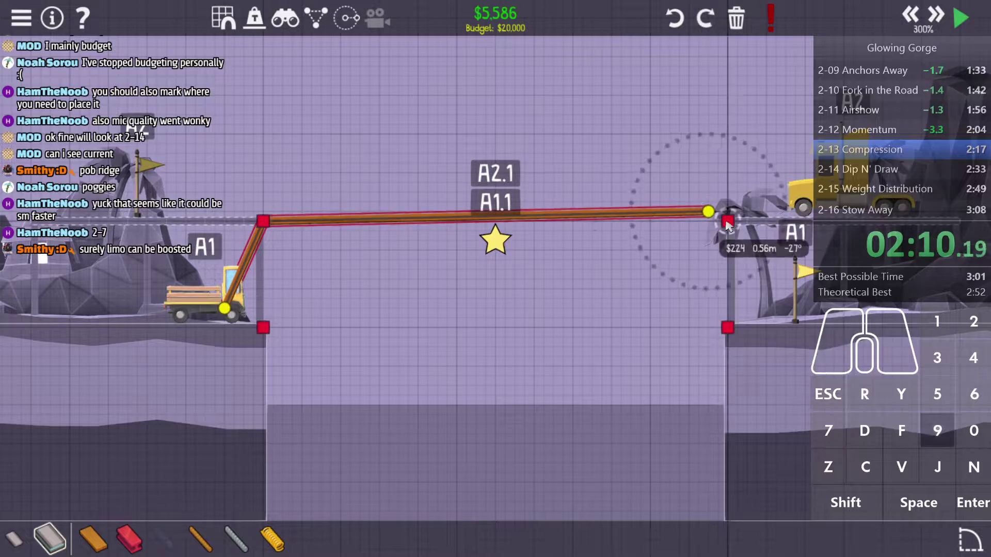
key(space)
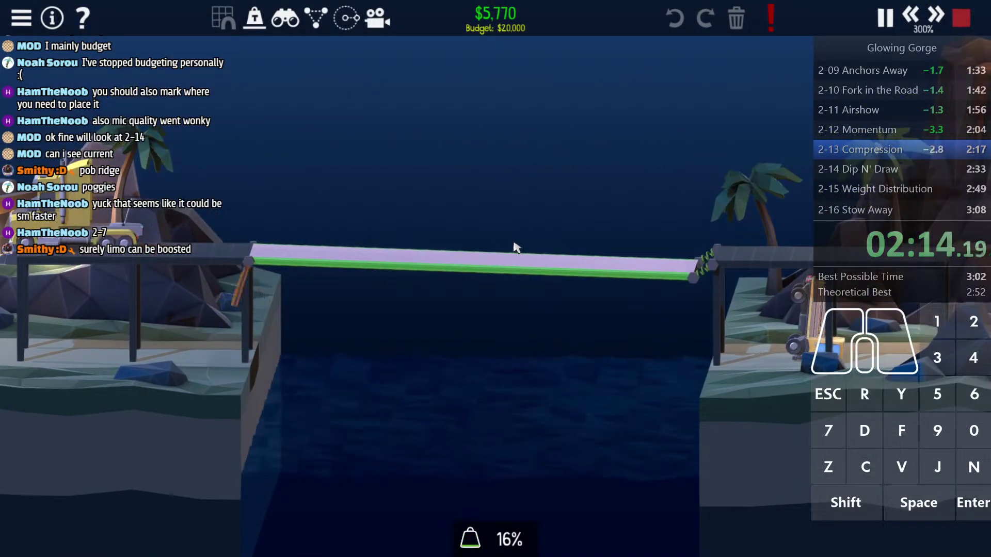
Build 2-14 Dip N' Draw with a long road, ramp beam and spring, then simulate
key(Return)
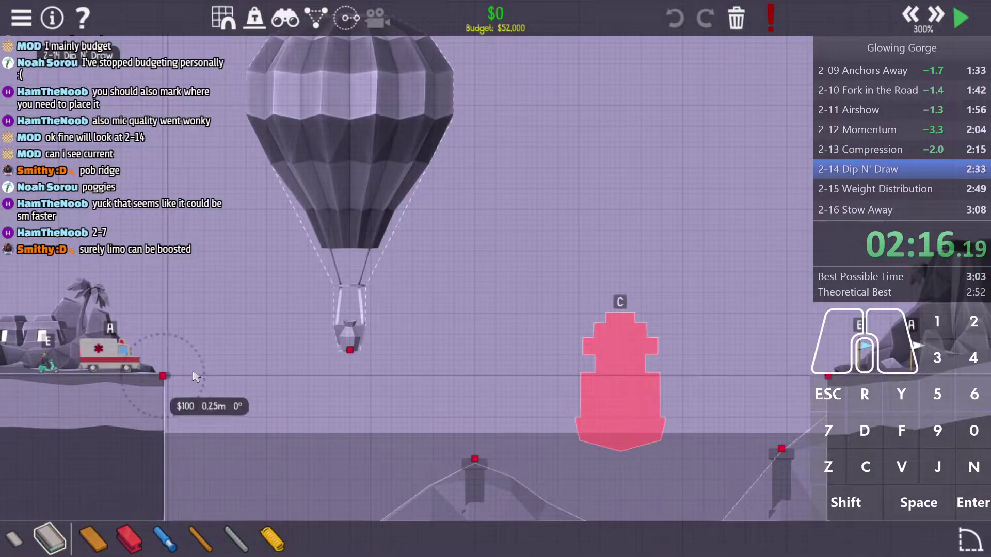
drag(189, 374, 771, 369)
drag(162, 376, 826, 366)
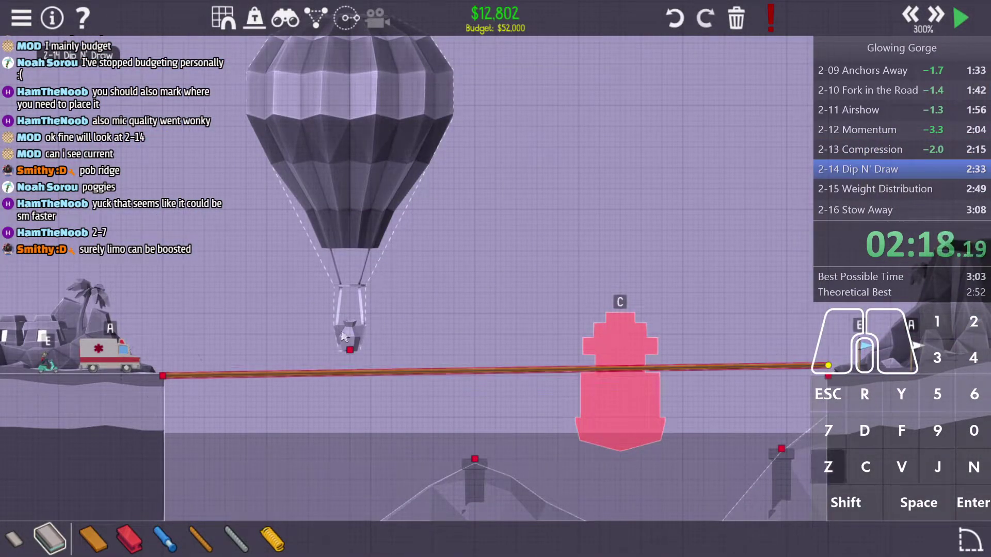
scroll(656, 380, up, 3)
mouse_move(672, 420)
mouse_down()
mouse_move(656, 381)
mouse_move(510, 297)
mouse_move(681, 380)
mouse_up()
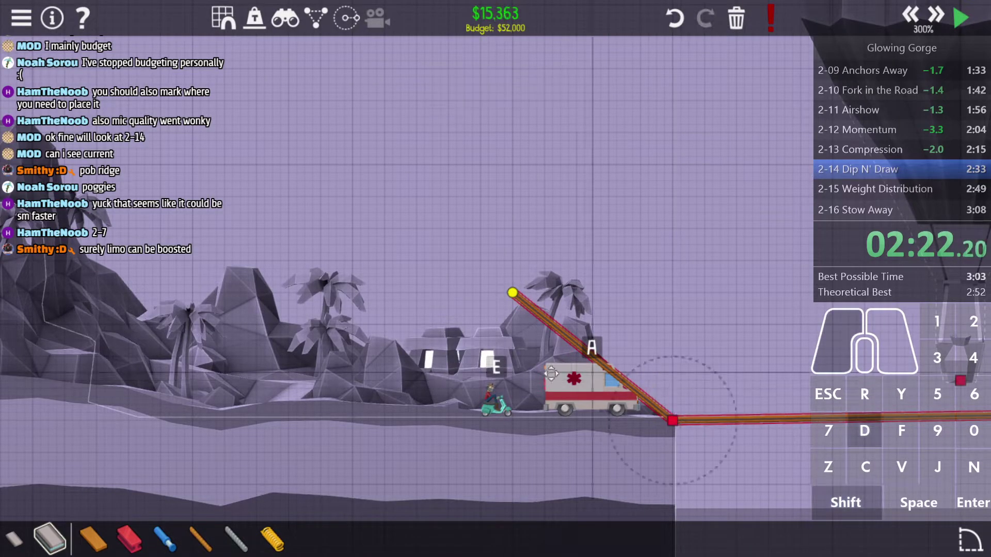
drag(521, 381, 399, 405)
key(9)
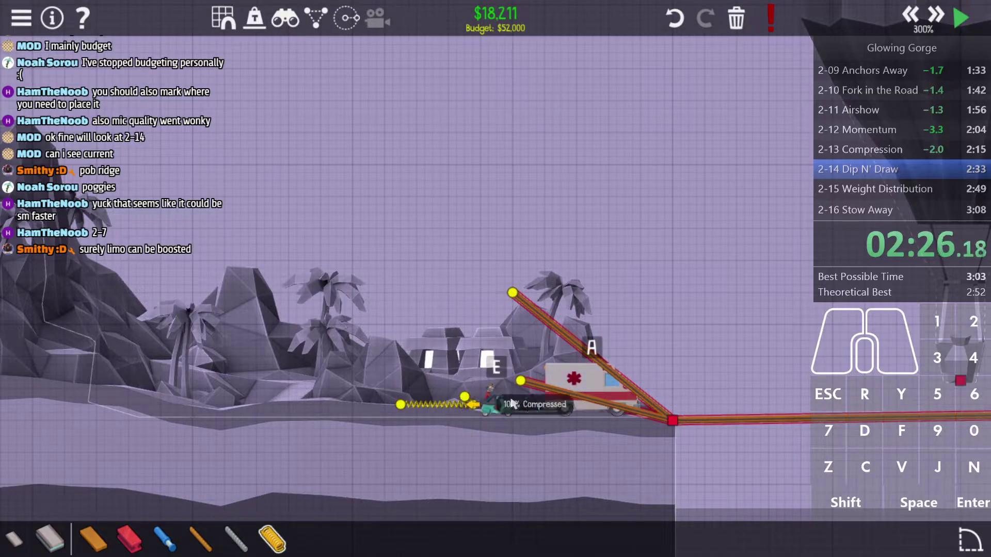
key(space)
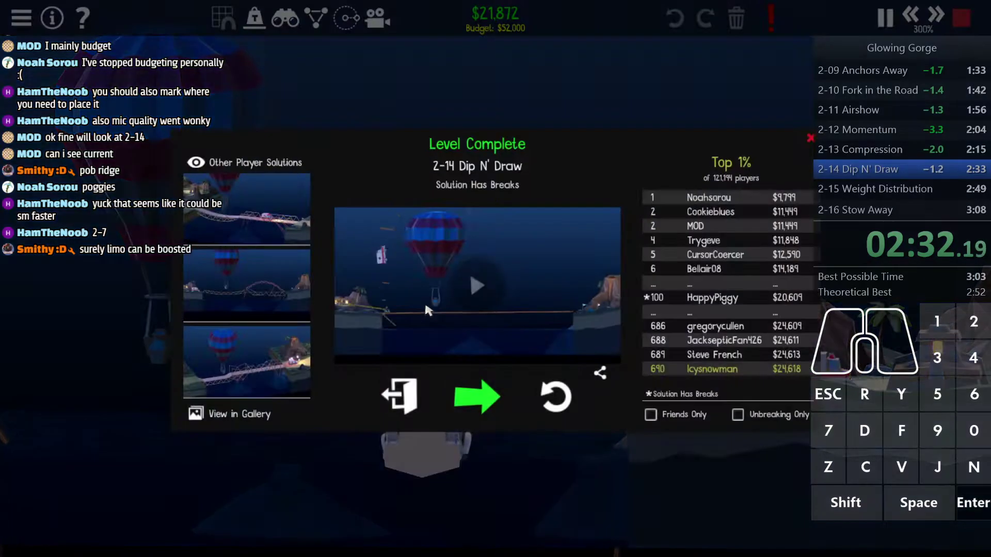
Build 2-15 Weight Distribution with two road segments to the pillar and simulate
key(Return)
mouse_move(287, 287)
mouse_down()
mouse_move(337, 283)
mouse_move(621, 328)
mouse_move(508, 120)
mouse_up()
right_click(310, 285)
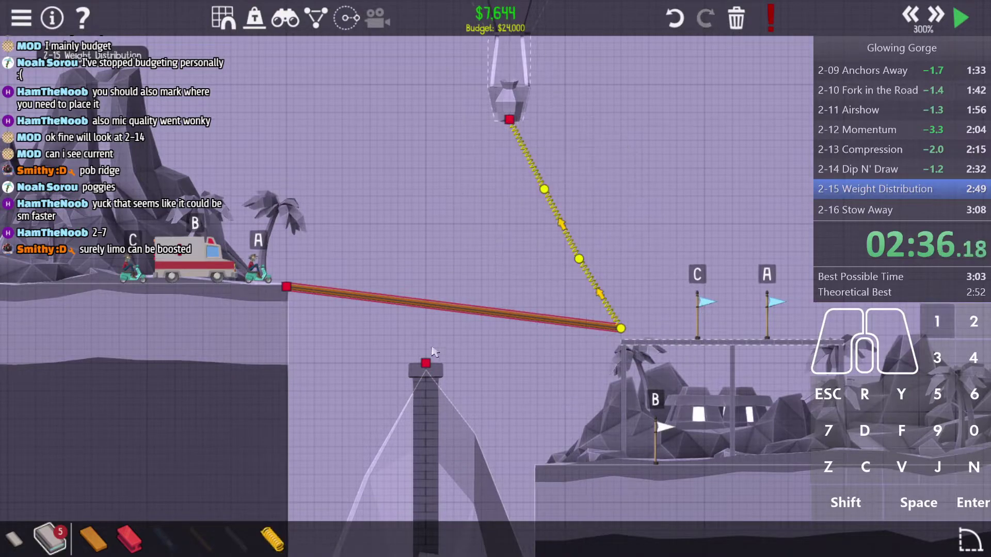
drag(426, 365, 261, 356)
right_click(261, 356)
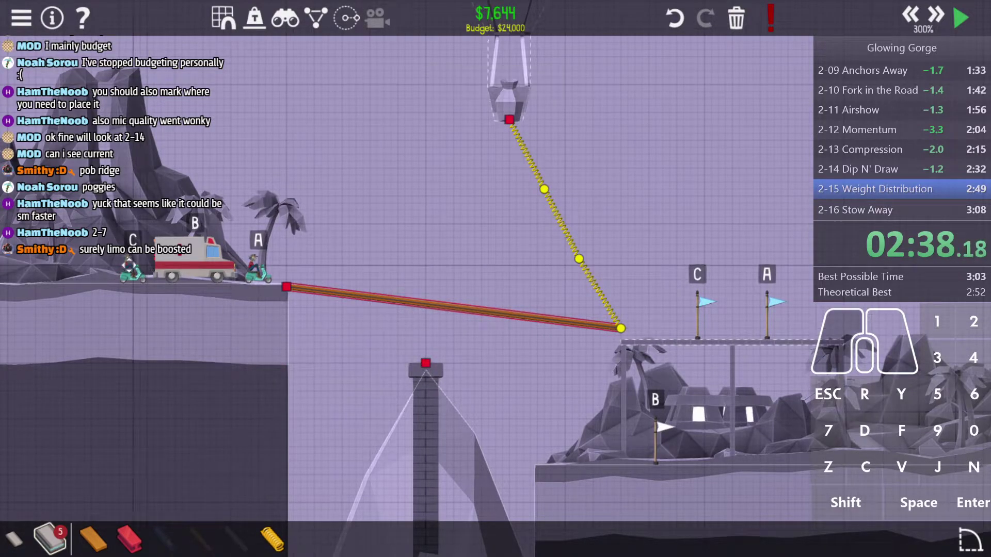
key(ctrl+z)
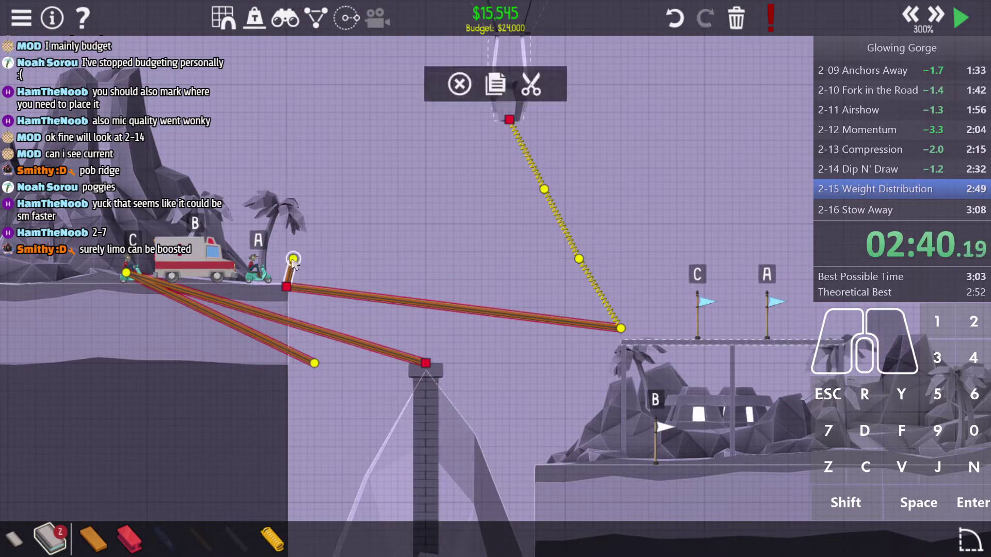
right_click(293, 260)
key(space)
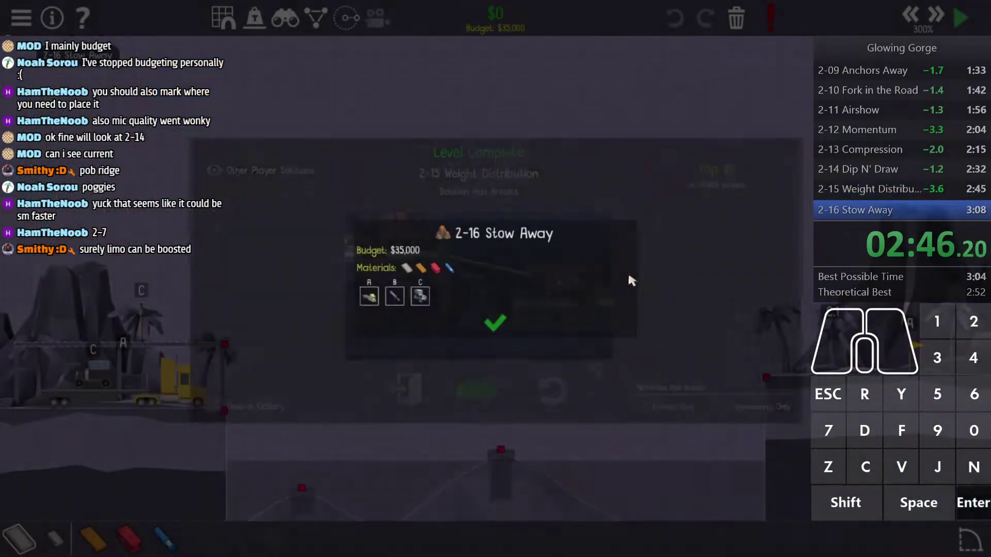
Build 2-16 Stow Away with a road and a left-cliff hydraulic, then simulate
key(Return)
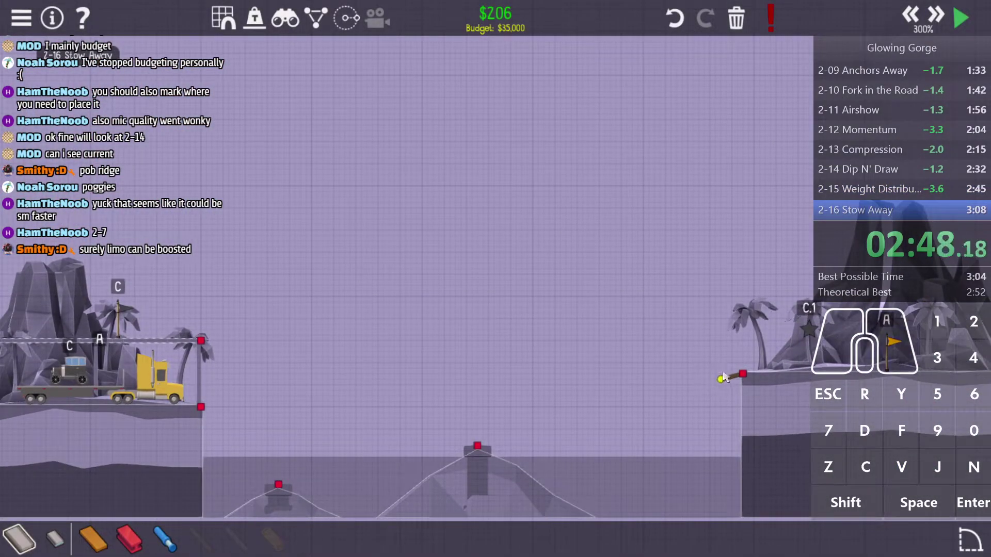
key(d)
click(205, 403)
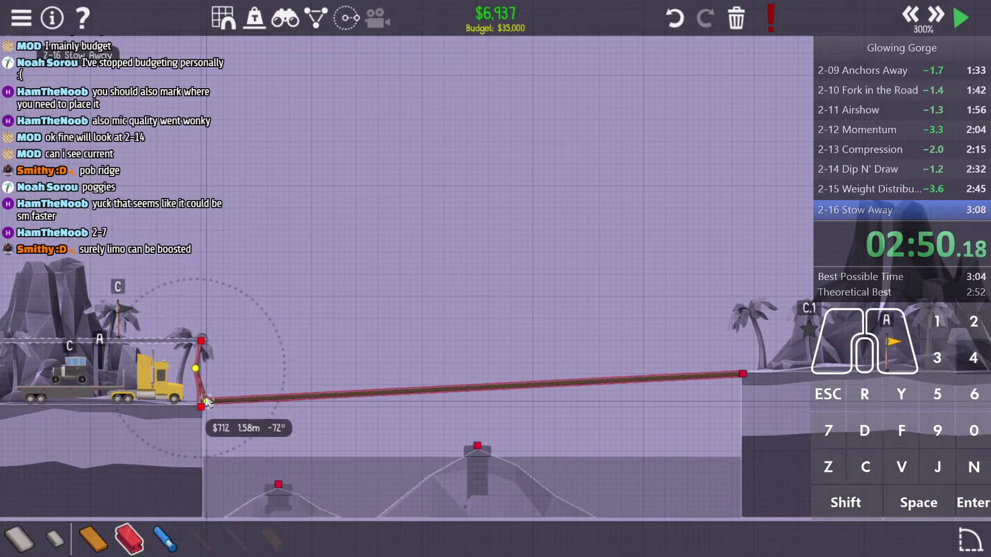
drag(204, 405, 200, 340)
shift+click(195, 369)
click(243, 320)
key(space)
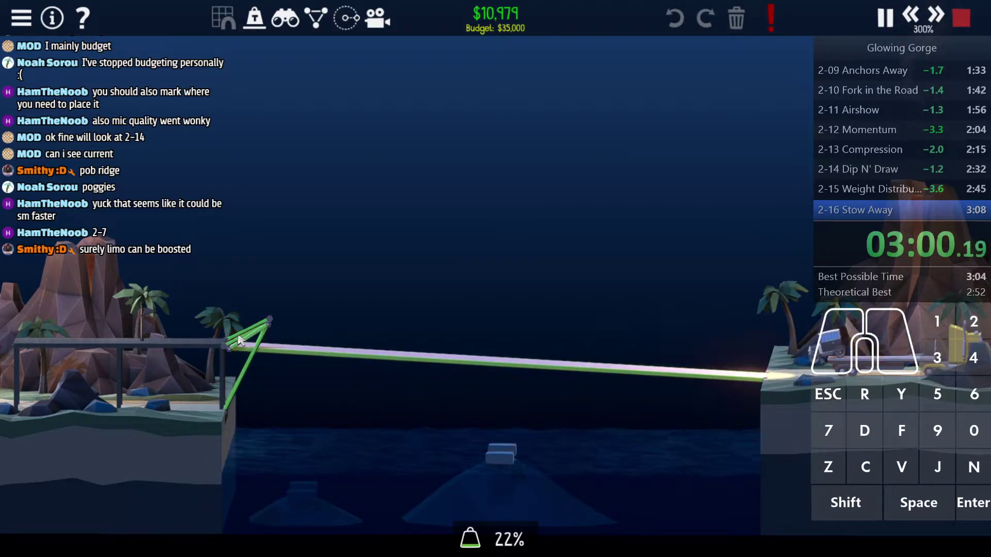
drag(464, 250, 567, 255)
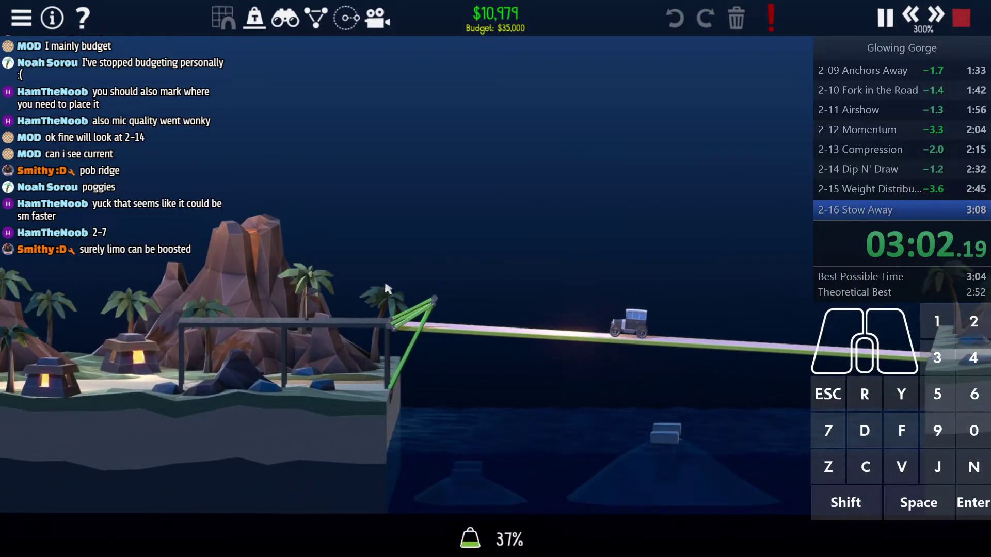
drag(384, 280, 428, 297)
scroll(475, 250, up, 3)
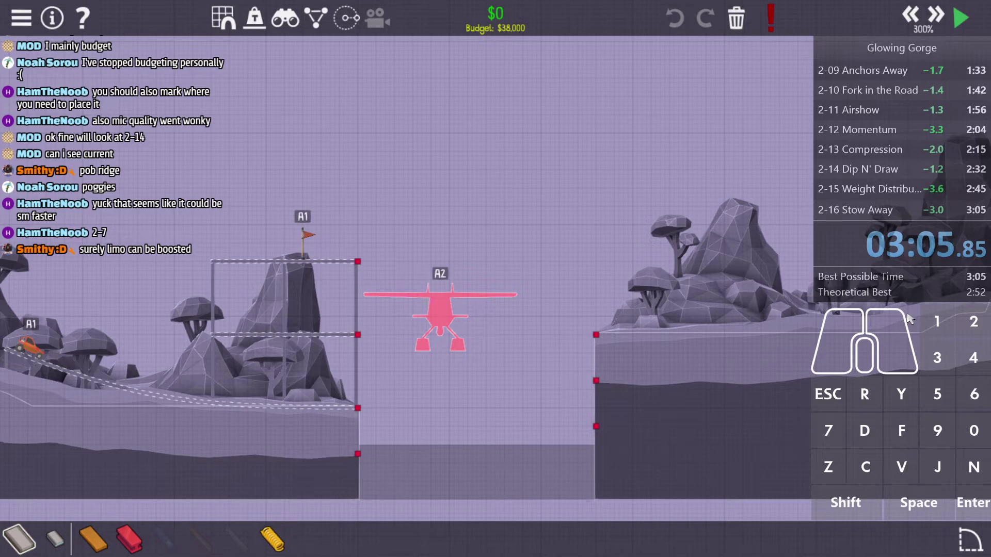
Open the pause menu with Esc and choose Exit To Main Menu
key(Escape)
click(534, 393)
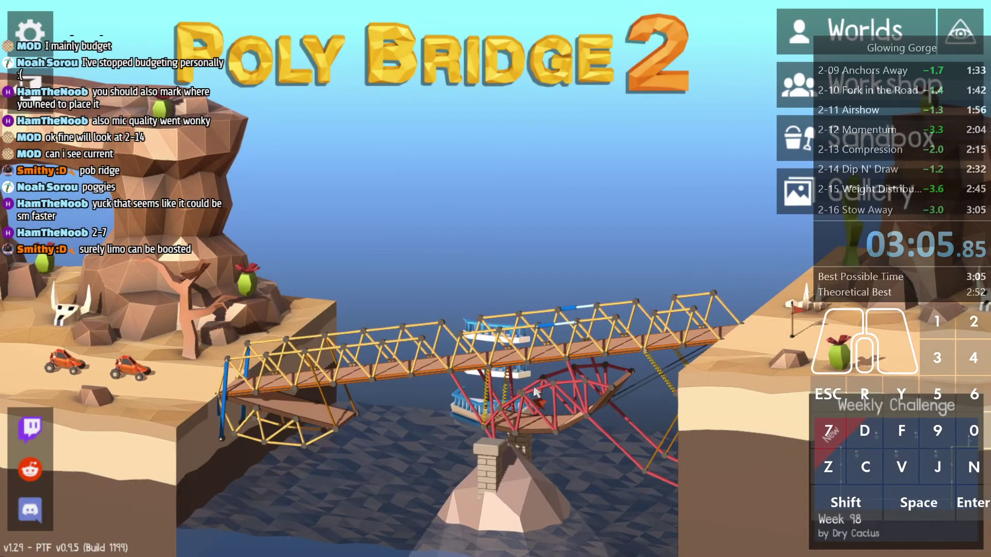